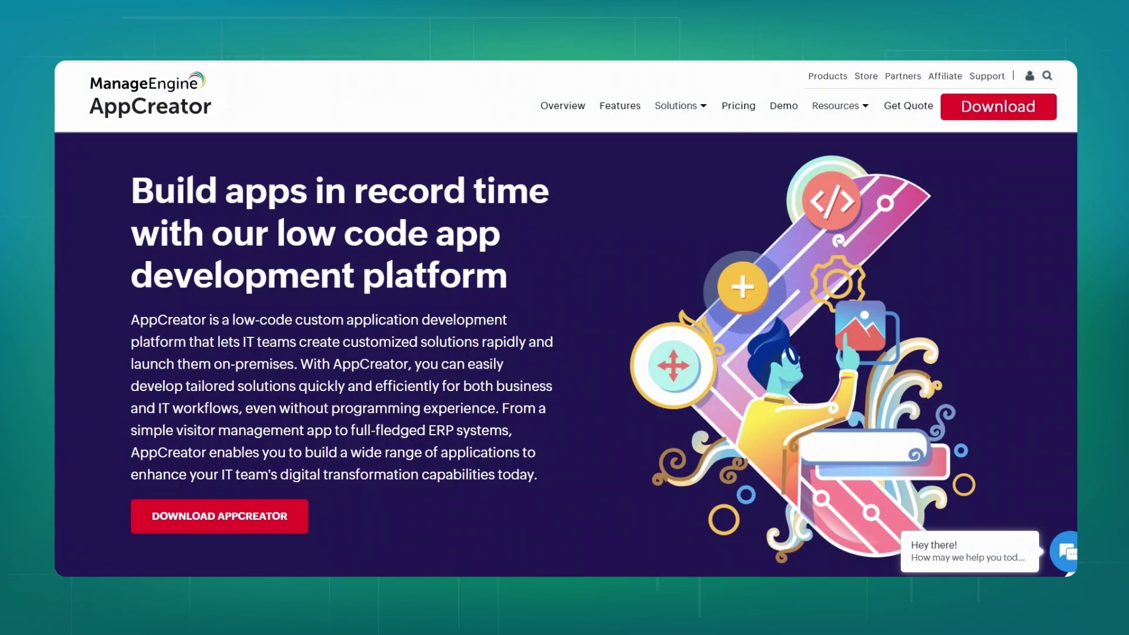
Request the AppCreator free trial with the requester's name, e-mail, phone and company Zoho.
click(246, 525)
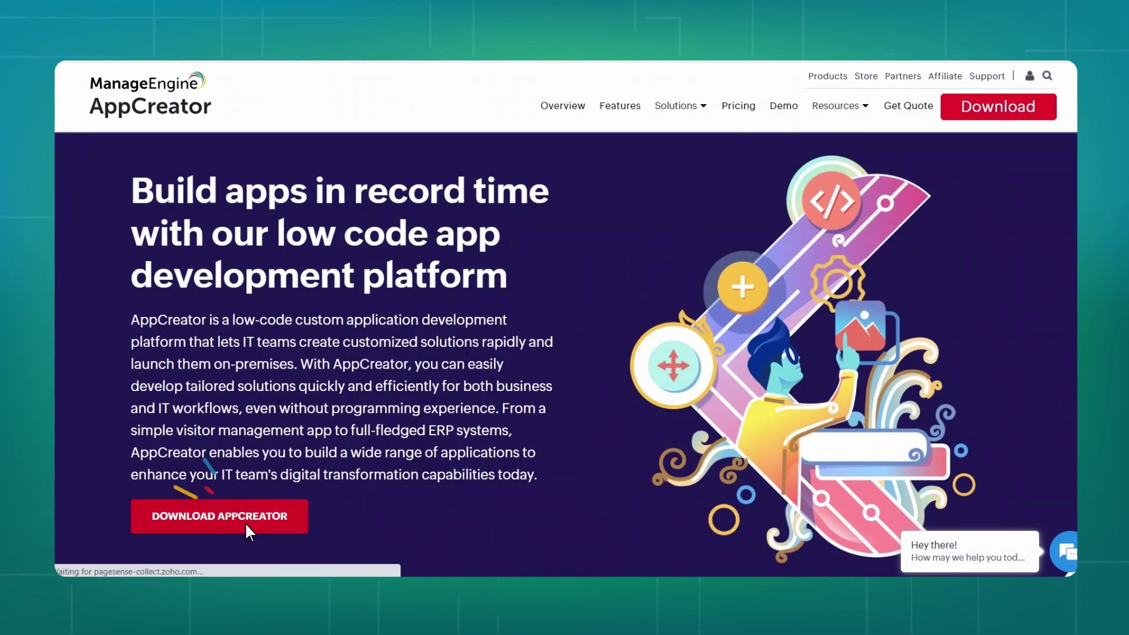
click(559, 297)
text(Grace)
key(Tab)
key(Tab)
text(9876543210)
key(Tab)
text(Zoho)
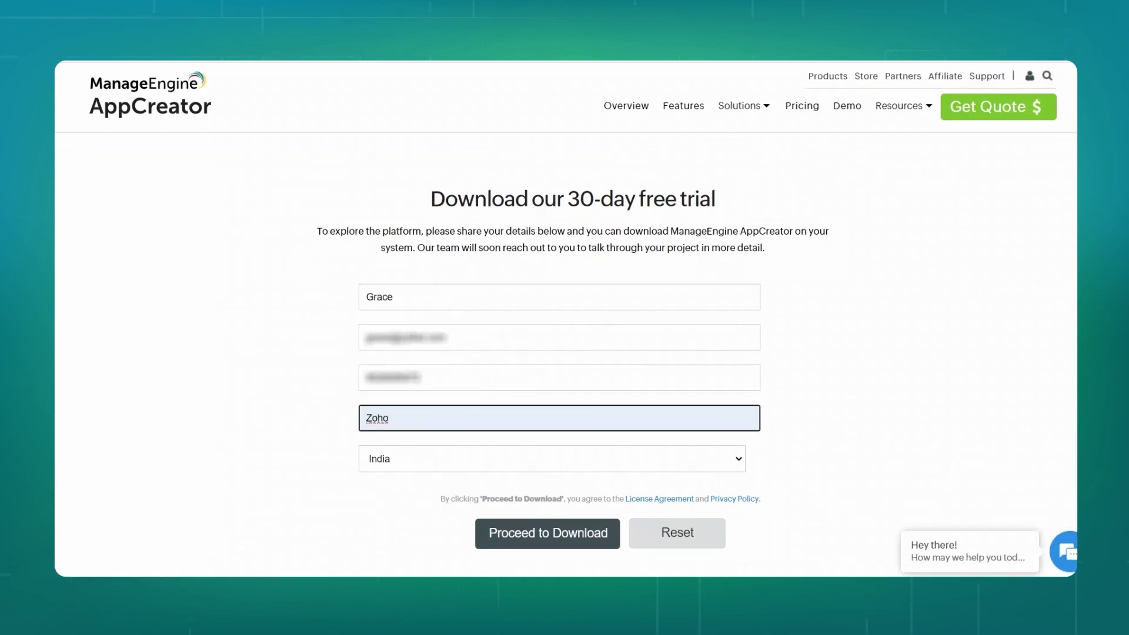
click(531, 546)
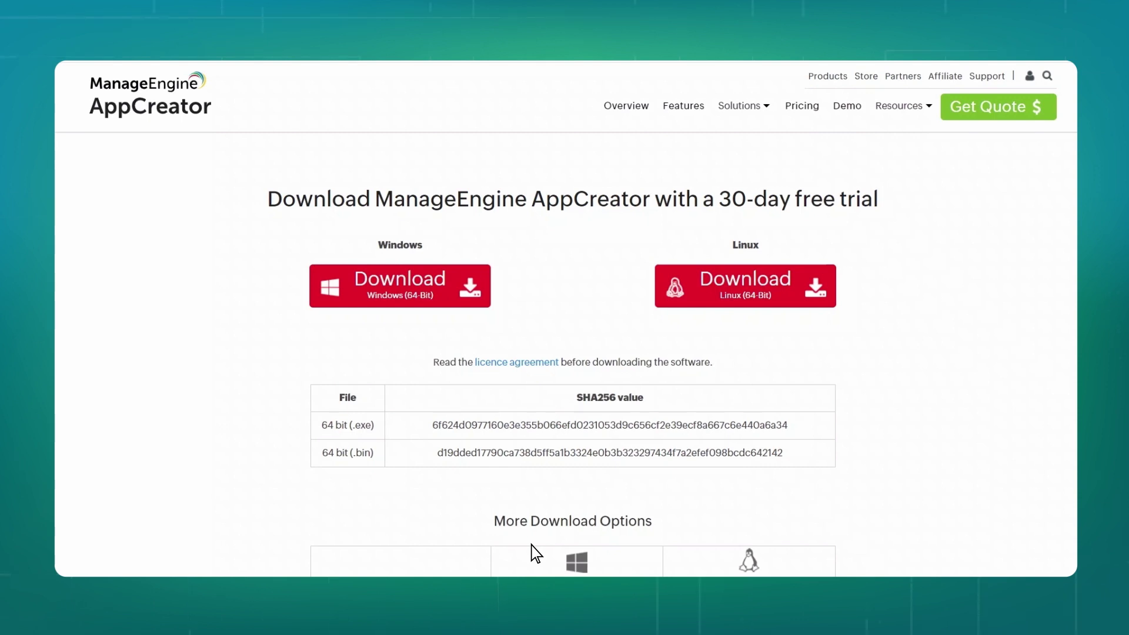
Download the Windows 64-bit ManageEngine_AppCreator installer and launch it.
click(390, 298)
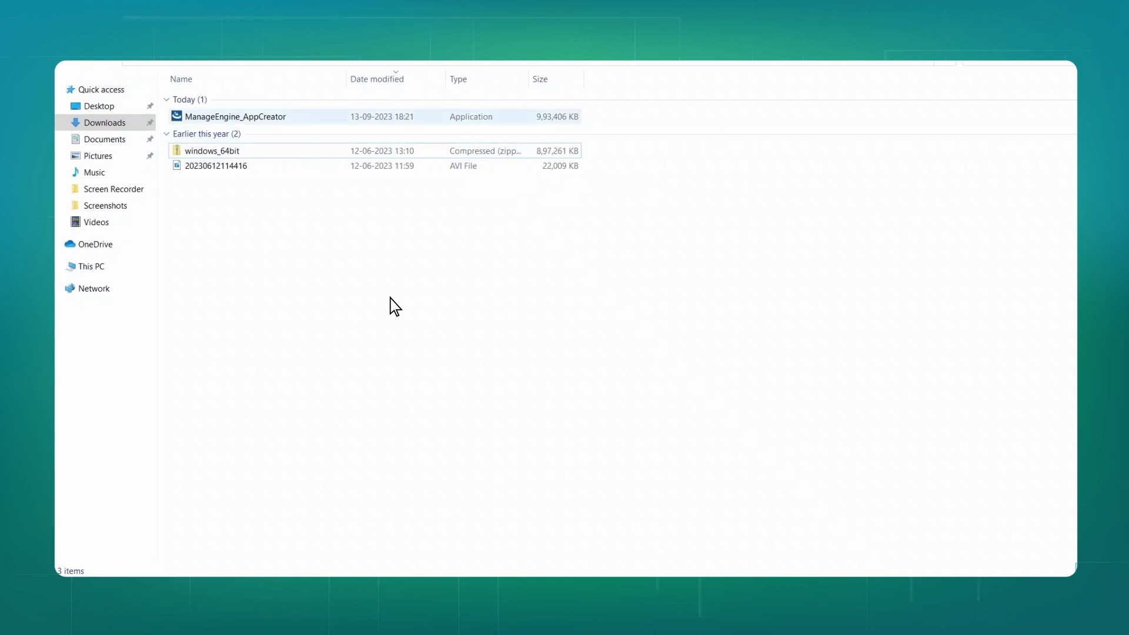
click(308, 122)
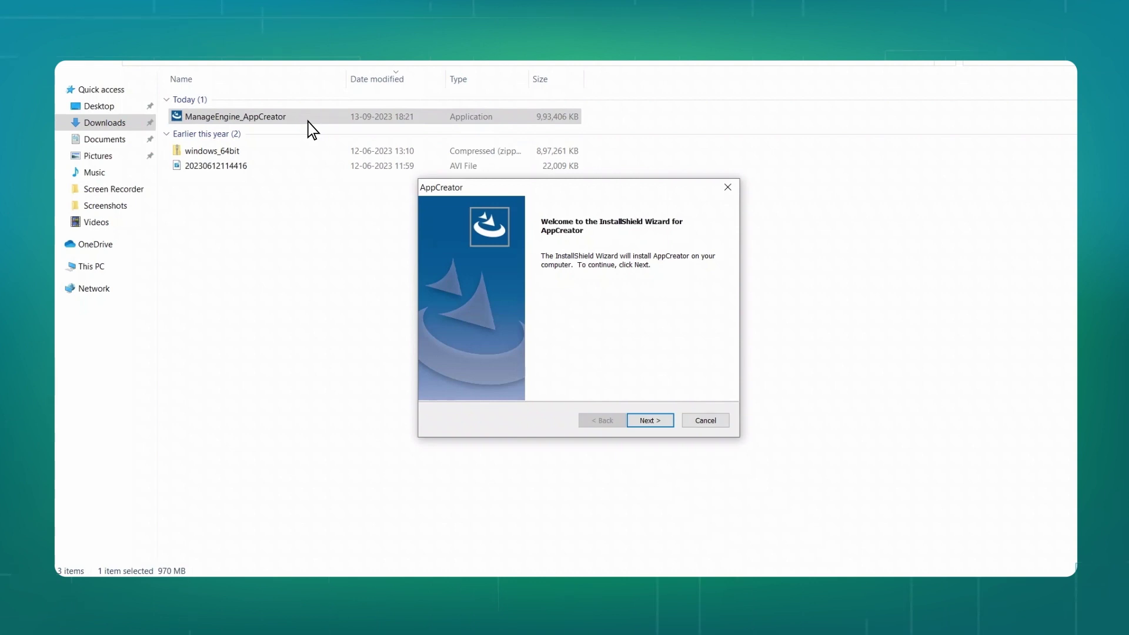
Get past the InstallShield welcome page and accept the license agreement.
click(649, 426)
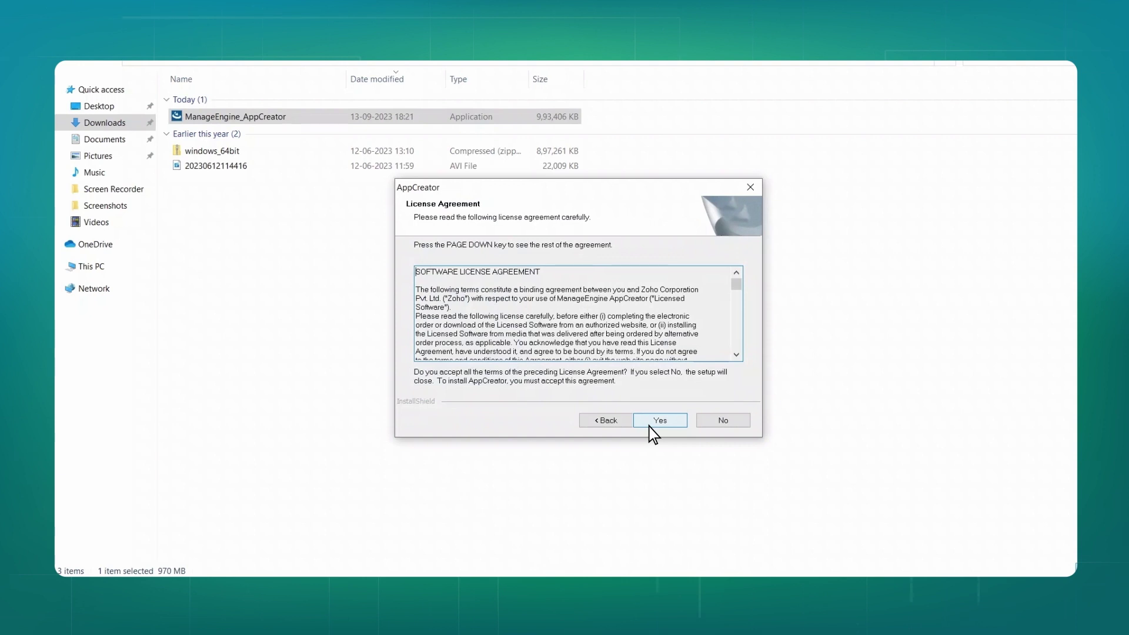
click(649, 427)
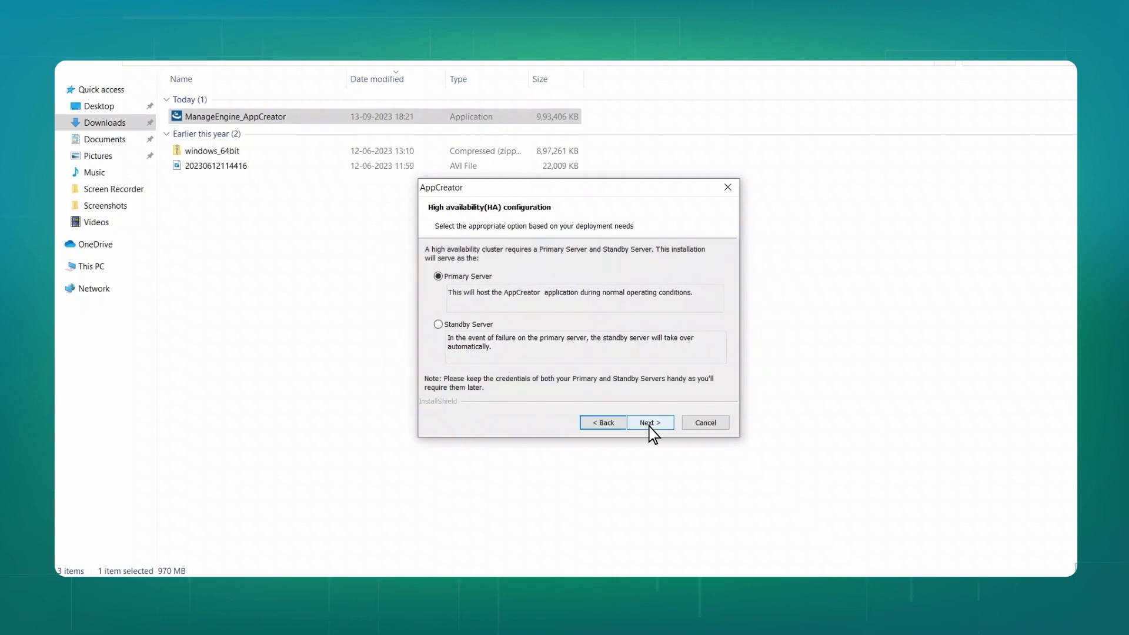
Install as Primary Server into C:\Program Files\ManageEngine\AppCreator and acknowledge the antivirus notice.
click(649, 425)
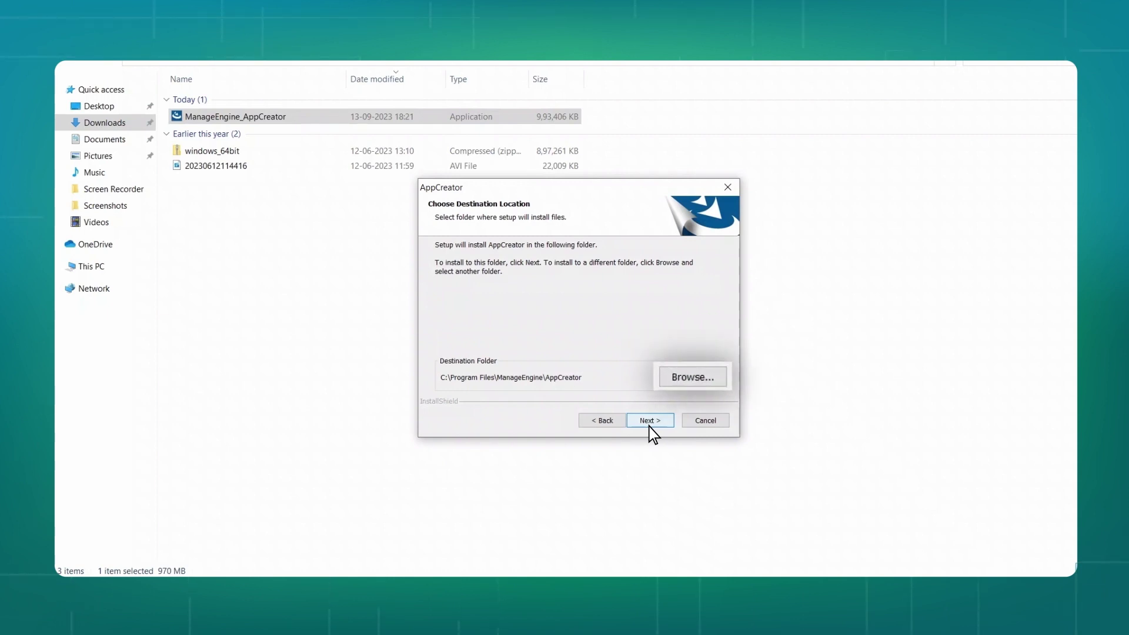
click(649, 427)
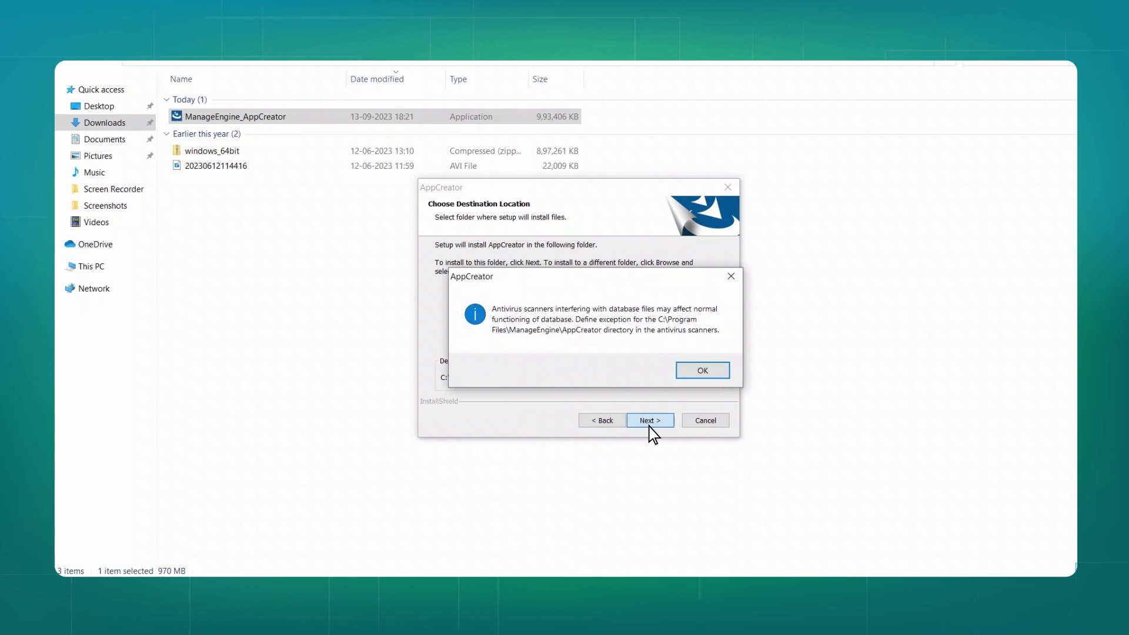
click(703, 375)
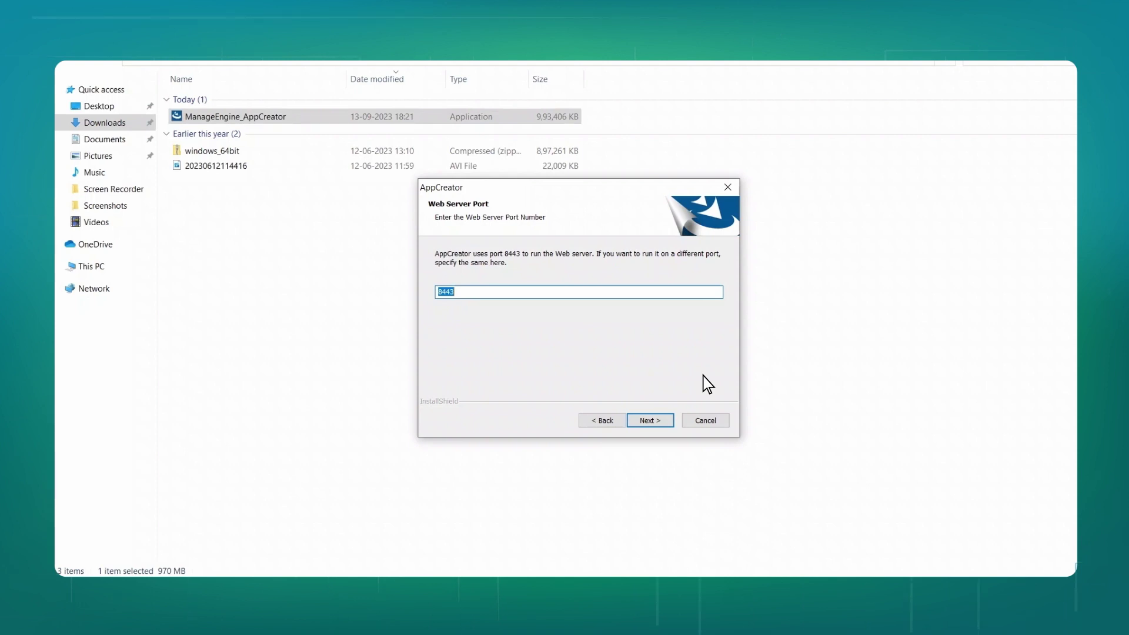
Keep web server port 8443 and enter the contact's e-mail address and phone number.
click(650, 422)
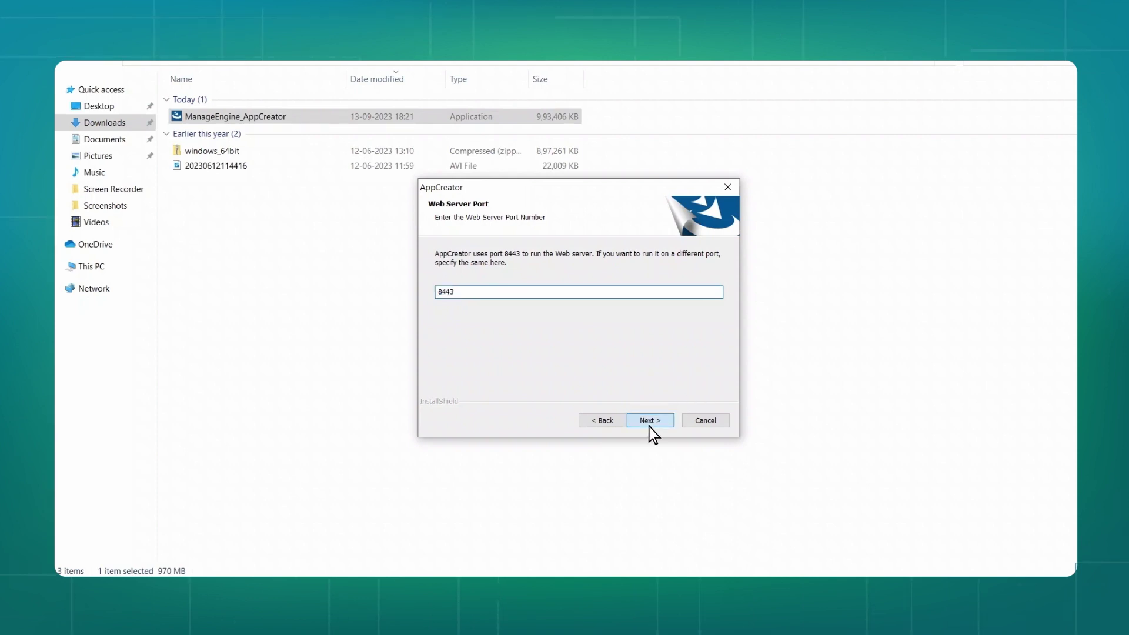
key(Tab)
text(9999999999)
key(Tab)
key(Tab)
Pick the country from the dropdown, confirm the settings summary, and copy the program files.
key(alt+Down)
key(i)
key(n)
key(Return)
click(713, 426)
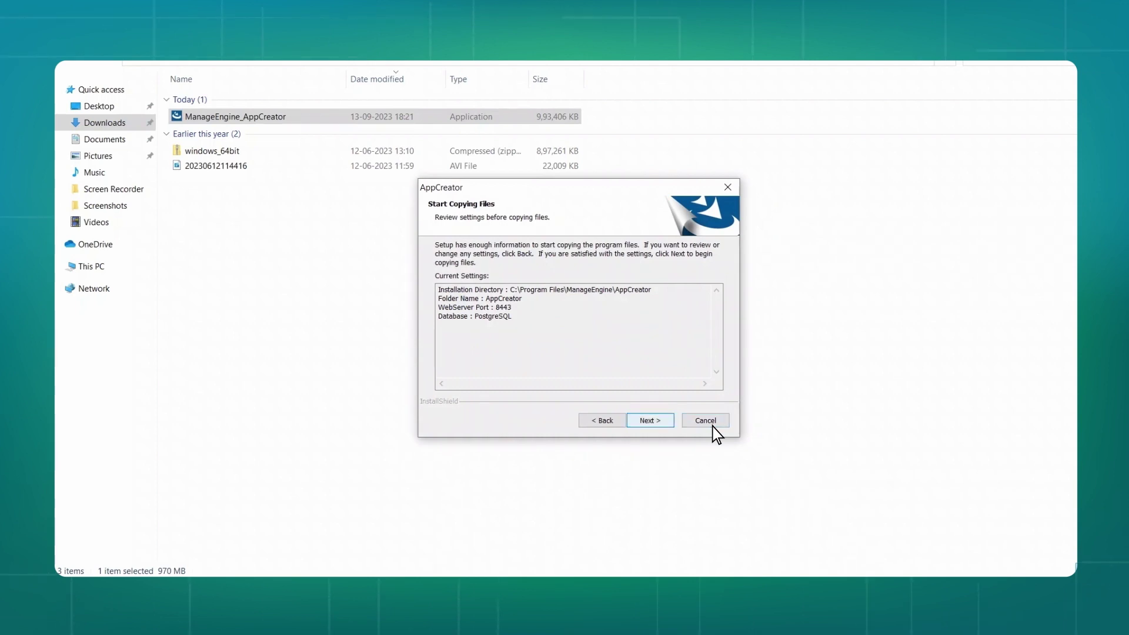
click(651, 426)
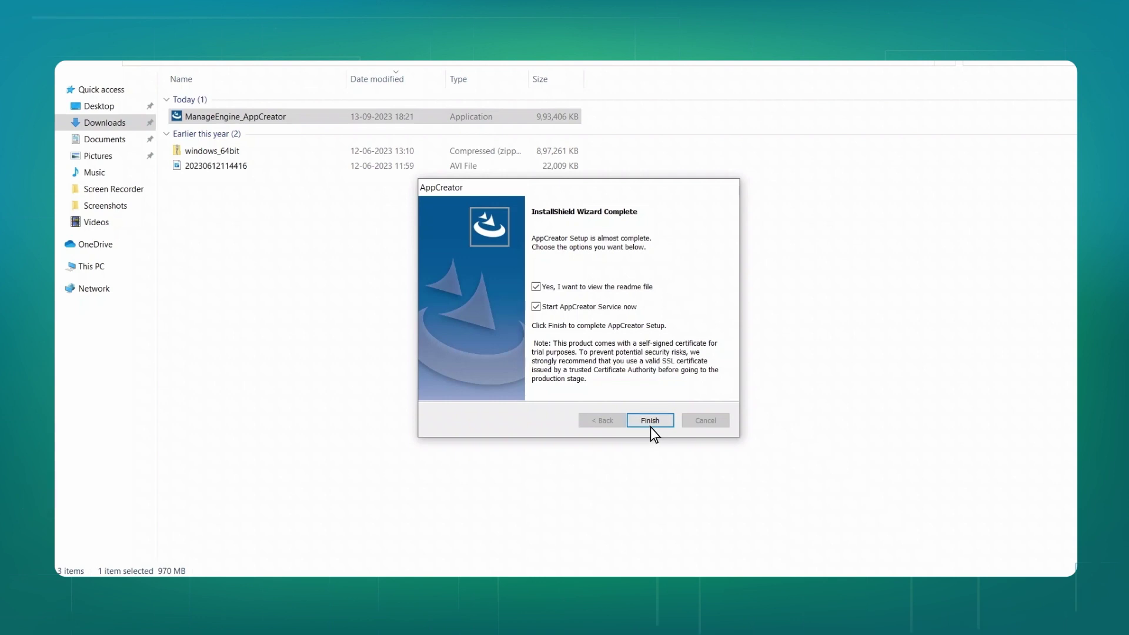
Finish setup with Start AppCreator Service left checked.
click(650, 421)
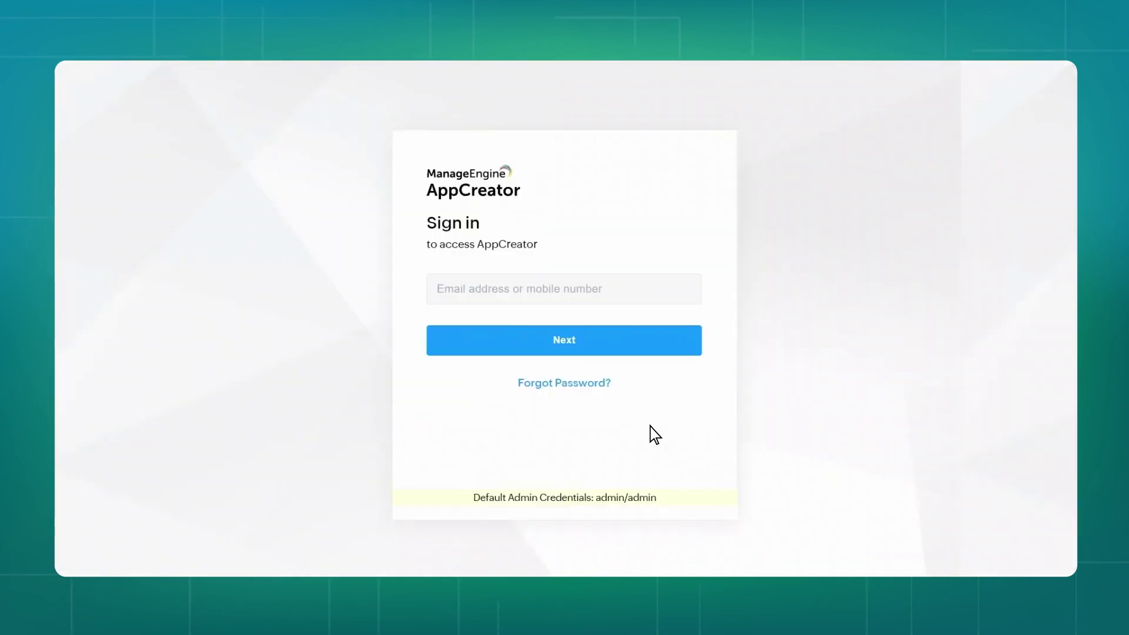
Sign in to AppCreator with the default admin username and password.
text(admin)
click(614, 344)
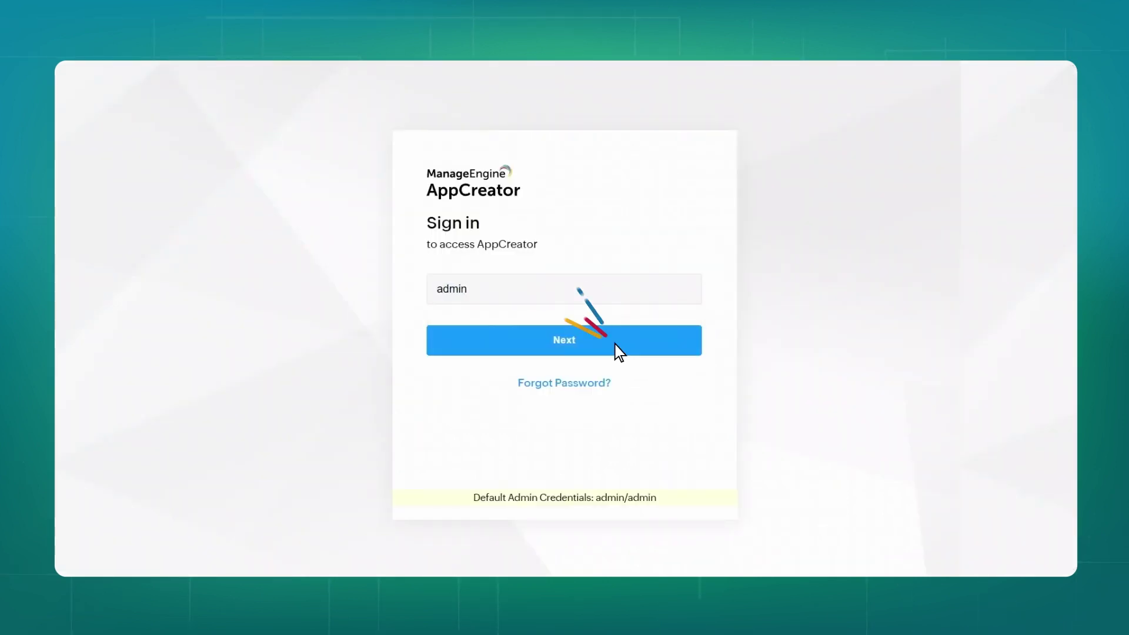
text(admin)
click(568, 422)
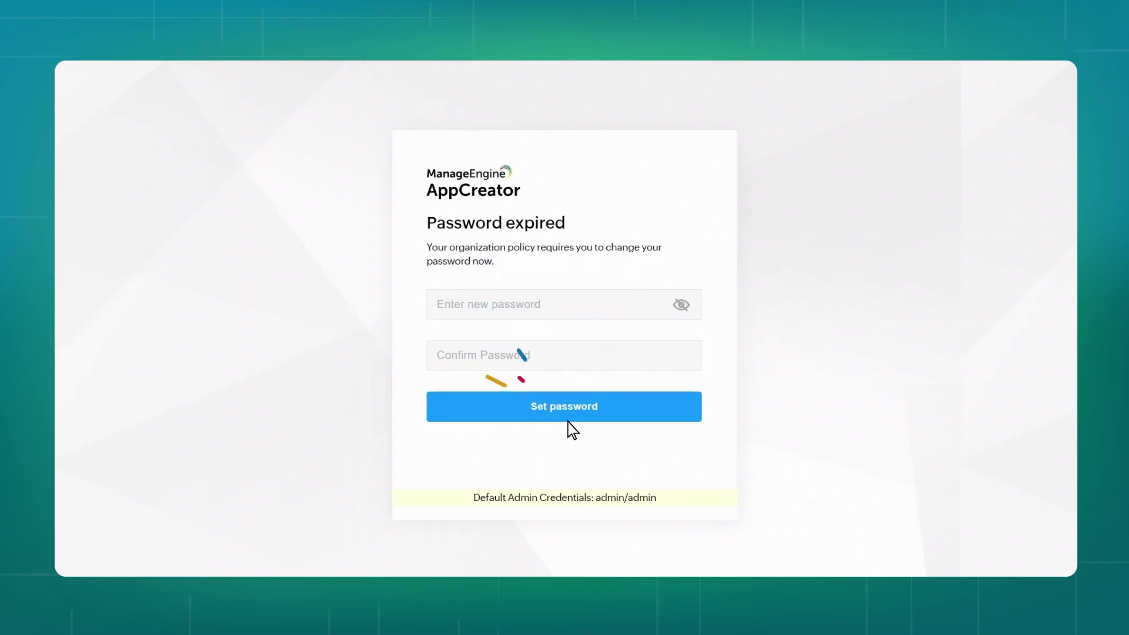
Replace the expired admin password with a new one and sign in with it.
text(•••••••••••)
key(Tab)
text(•••••••••••)
click(568, 420)
text(•••••••••••)
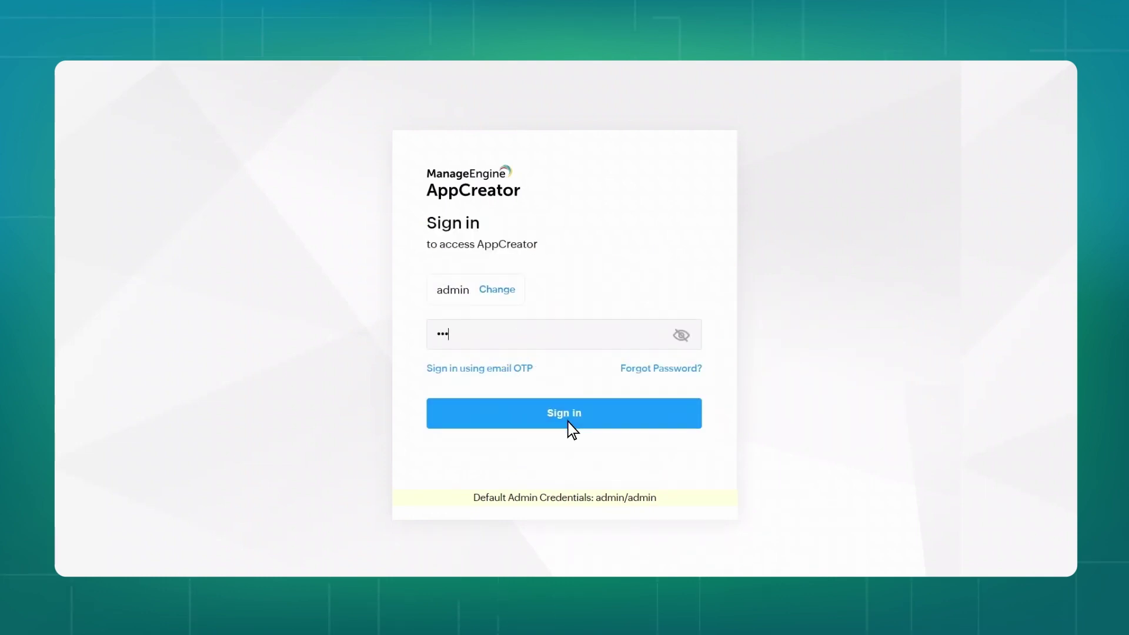
click(568, 422)
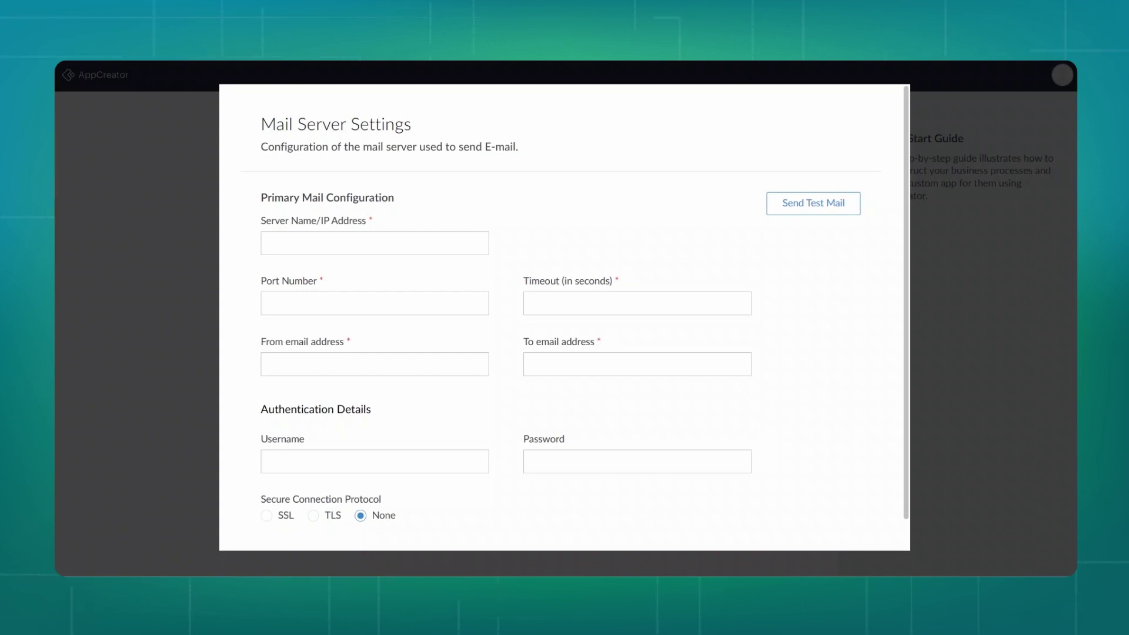
Set mail server smtp.csez.zohocorpin.com with port 25 and timeout 10.
click(267, 243)
text(smtp.csez.zohocorpin.com)
click(268, 303)
text(25)
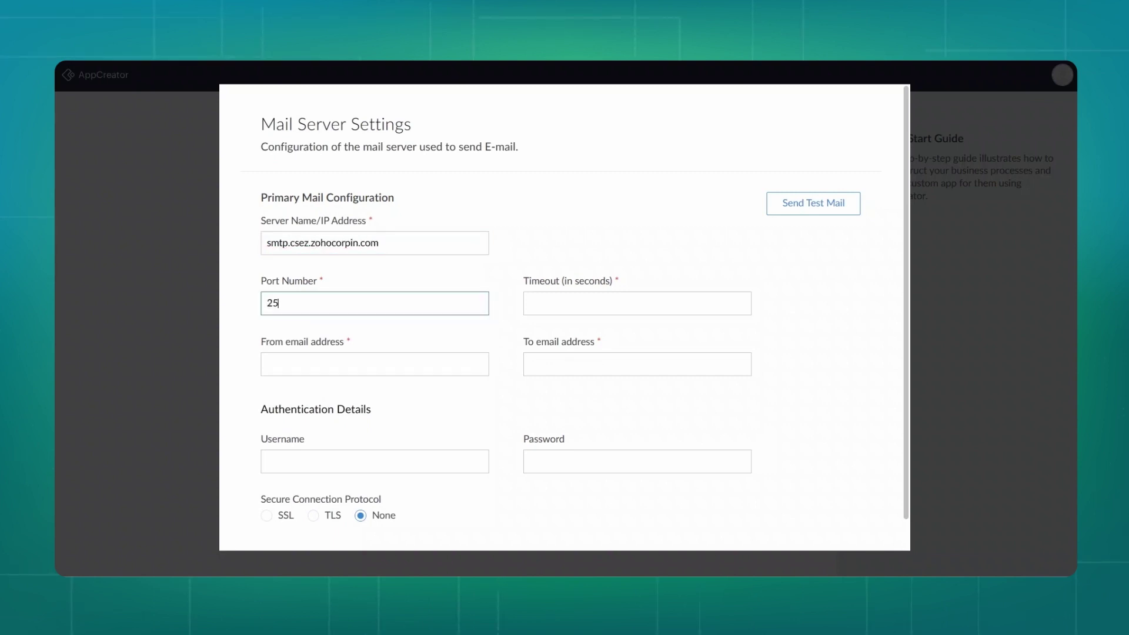
click(531, 303)
text(10)
Fill in the sender and recipient e-mail addresses plus the mail account username and password.
click(267, 365)
click(531, 365)
click(374, 462)
text(harithaE3033)
key(Tab)
text(•••••••••••••)
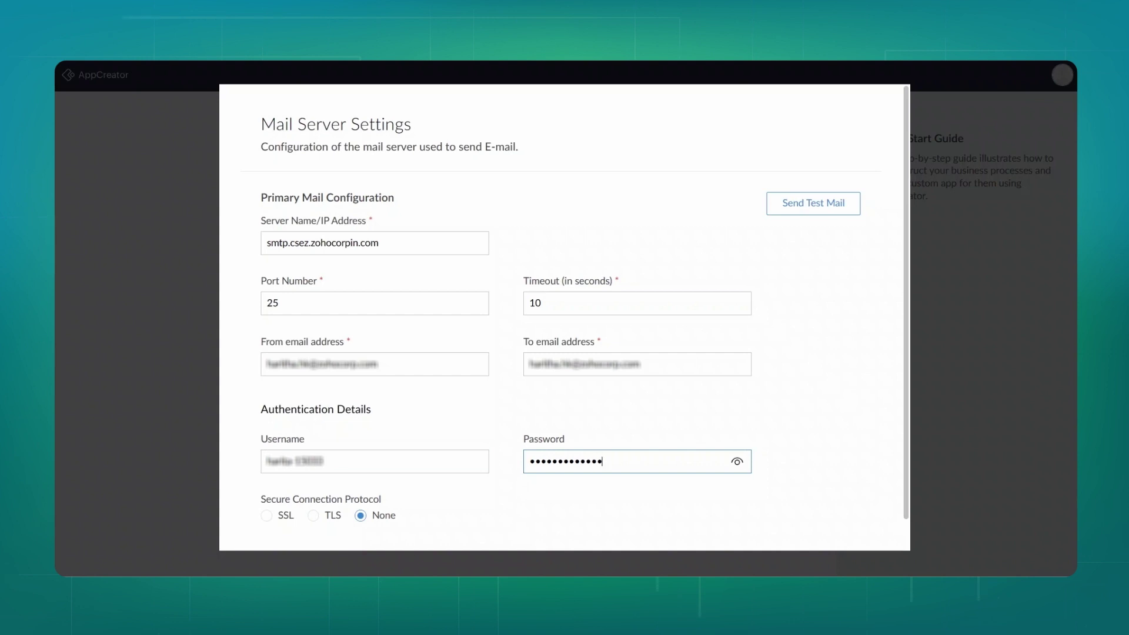
scroll(565, 318, down, 1)
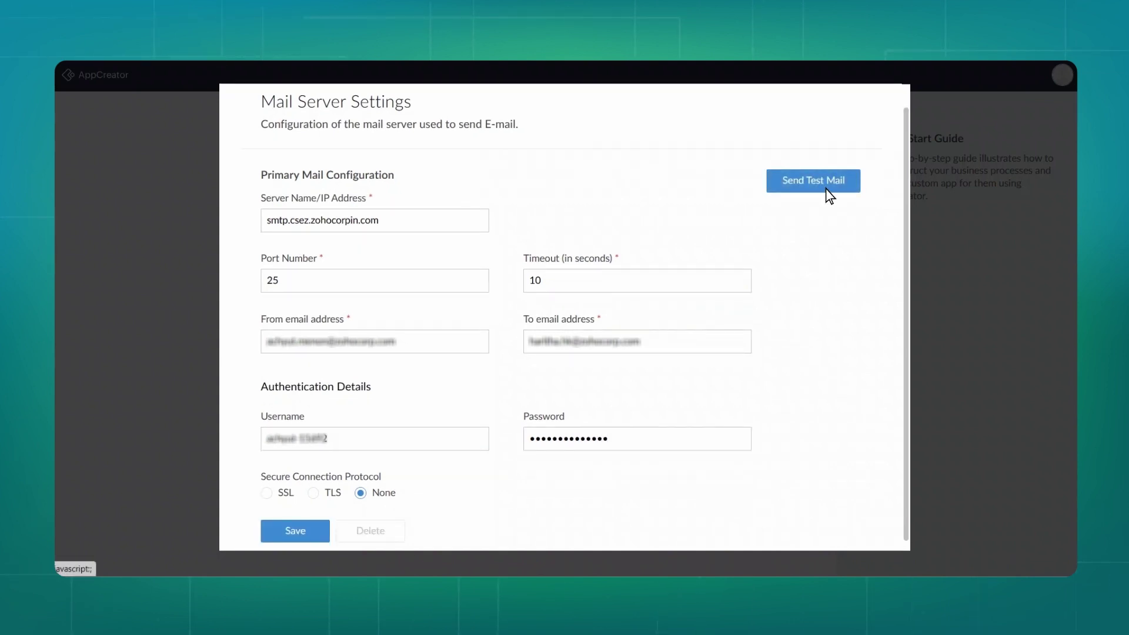
Send a test mail with these settings, then save the mail server configuration.
click(825, 188)
click(295, 531)
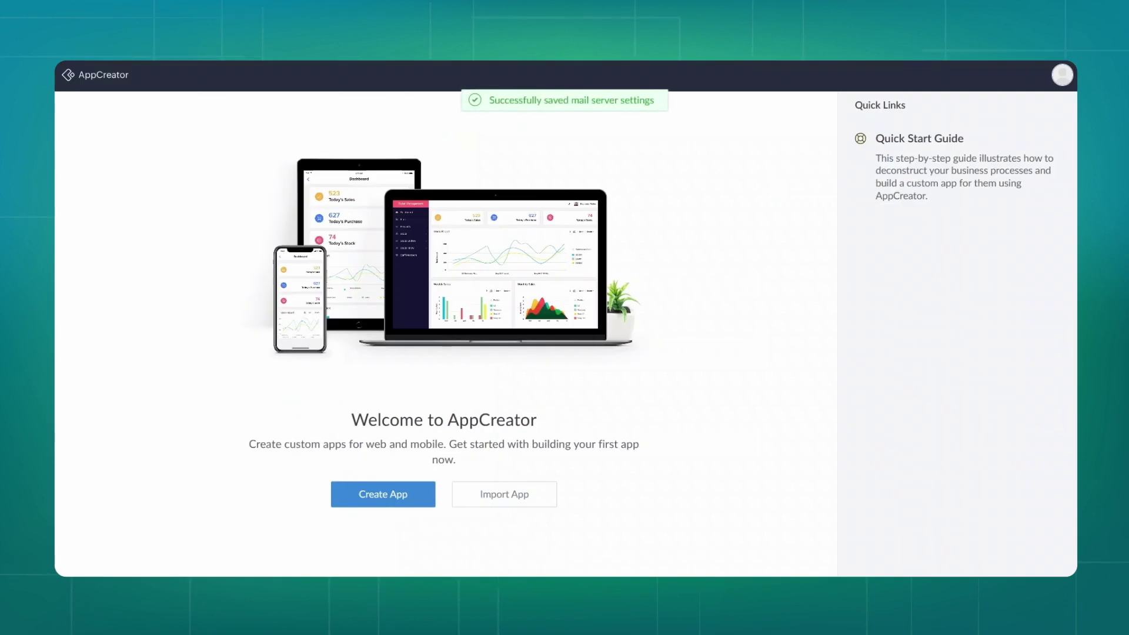